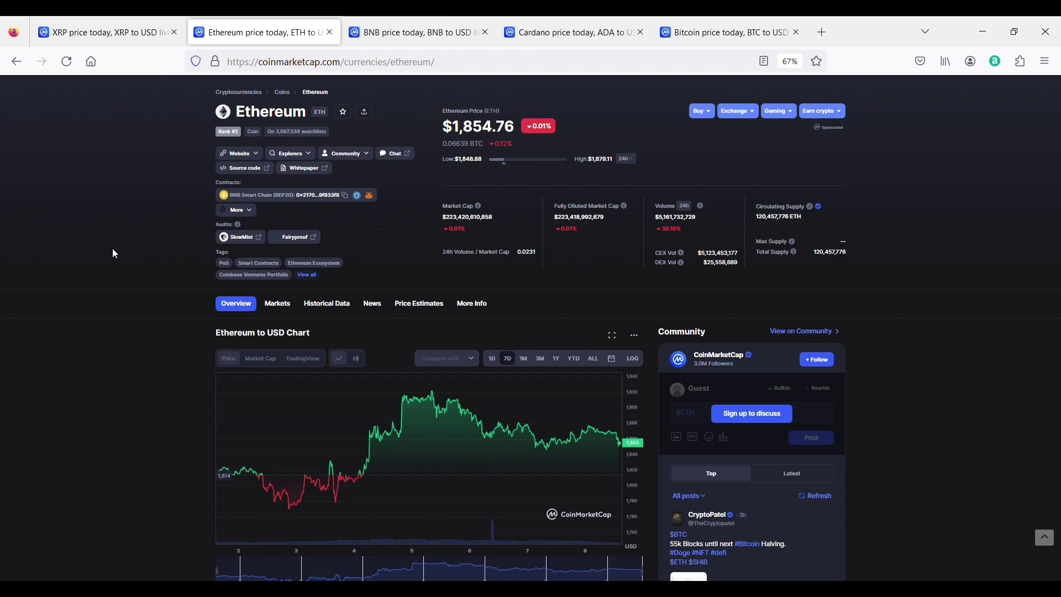
- Switch to the 'BNB price today' tab to view BNB's price page
{"action": "left_click", "coordinate": [398, 33]}
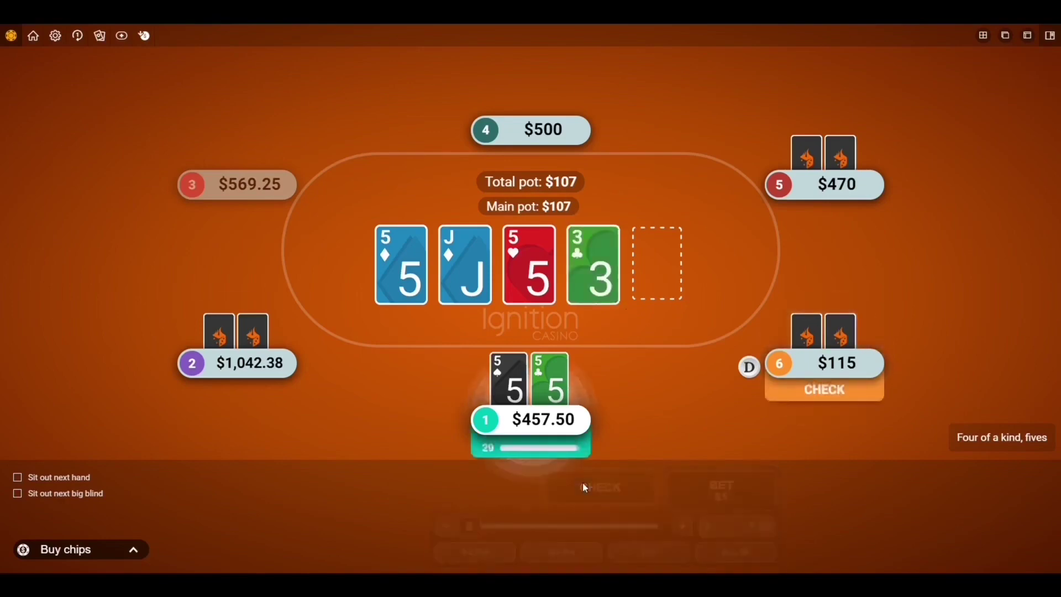
- Check on the turn, then call the $115 all-in river bet holding four fives
{"action": "left_click", "coordinate": [582, 482]}
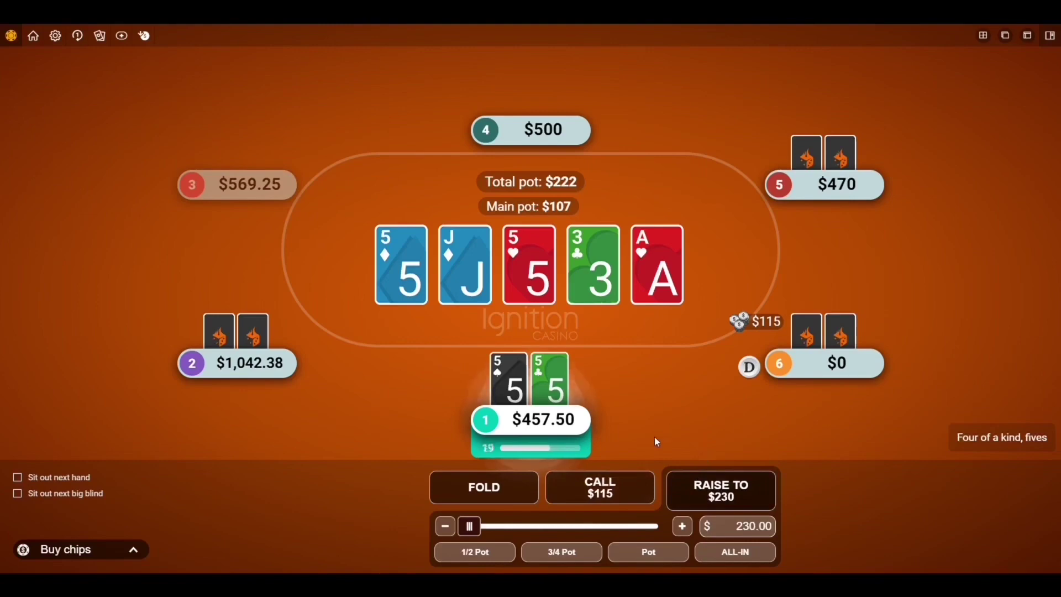
{"action": "left_click", "coordinate": [626, 488]}
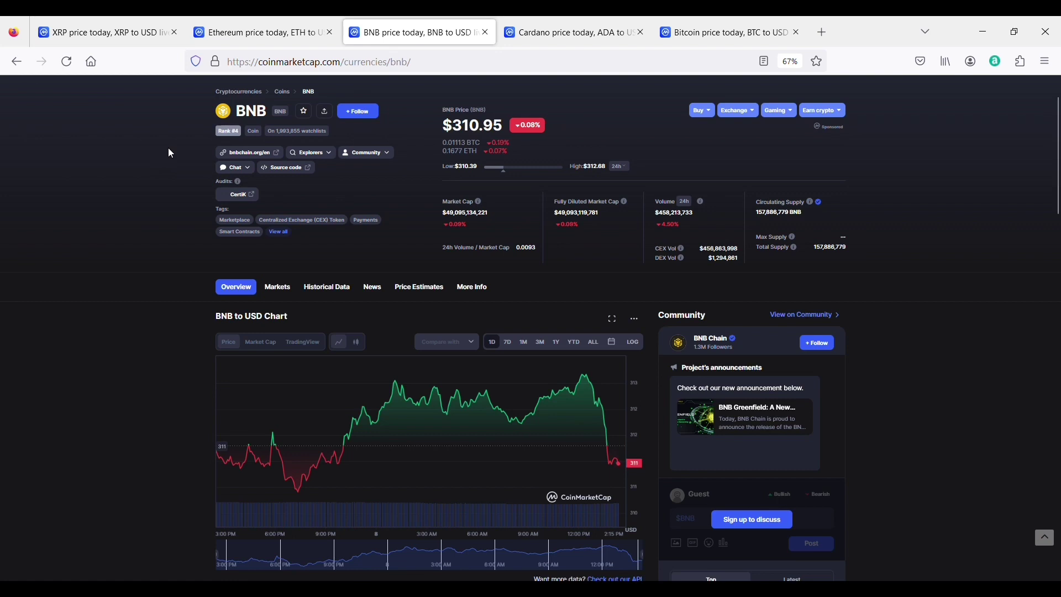
- Switch to the 'Cardano price today' tab to view ADA's live price
{"action": "left_click", "coordinate": [524, 32]}
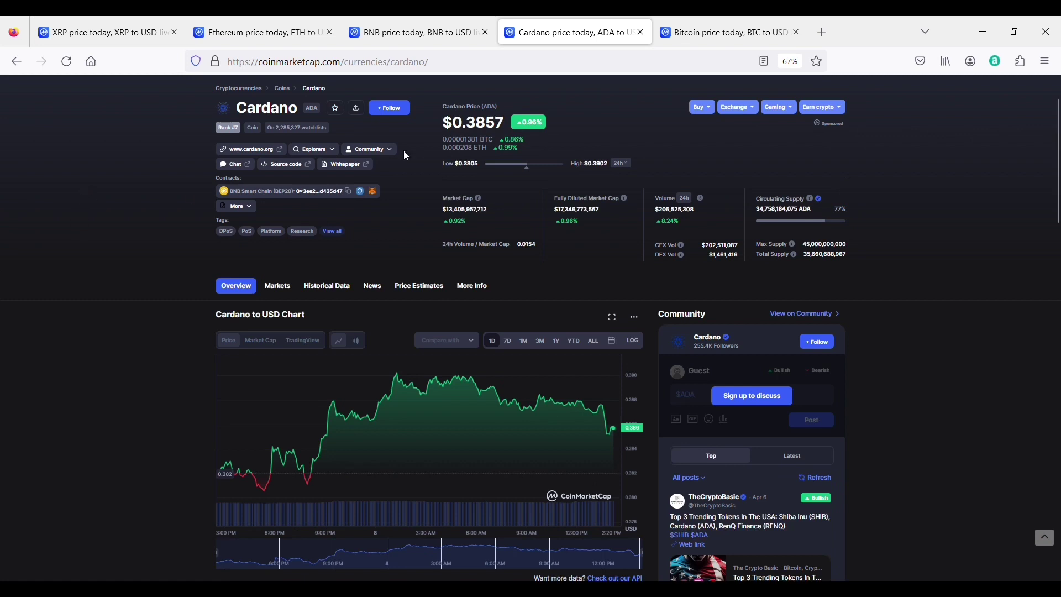
- Switch to the 'Bitcoin price today' tab to view Bitcoin's price page
{"action": "left_click", "coordinate": [721, 32]}
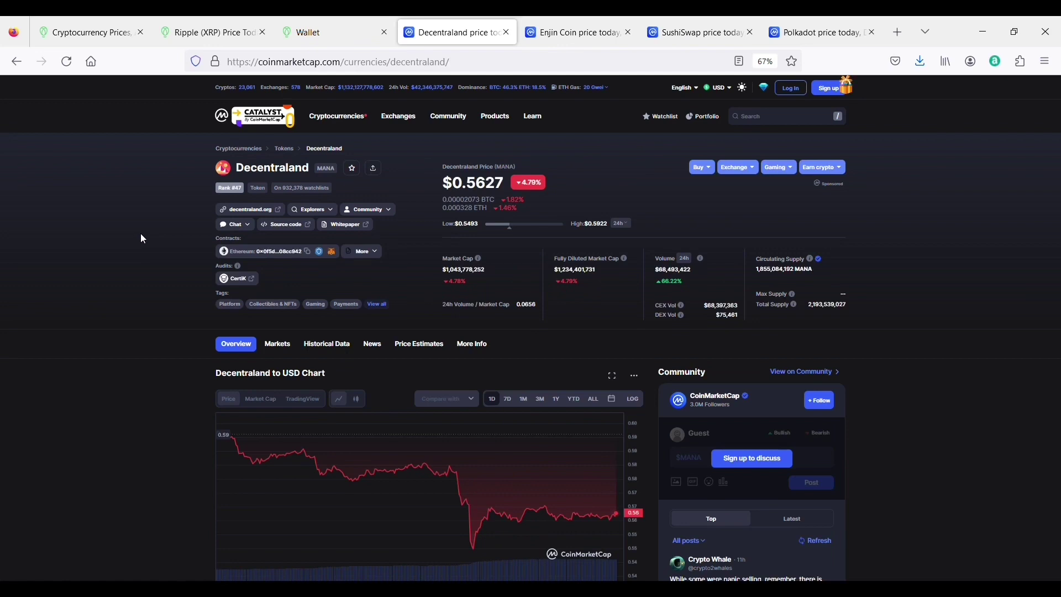
- Cycle forward to the next browser tab with Ctrl+Tab, heading toward the SushiSwap price page
{"action": "key", "text": "ctrl+Tab"}
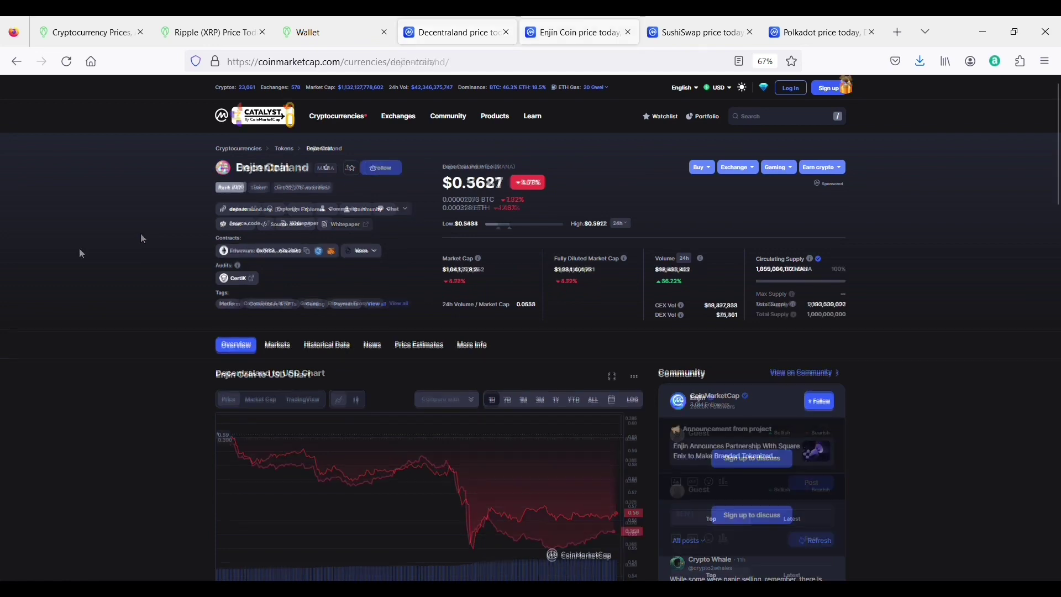